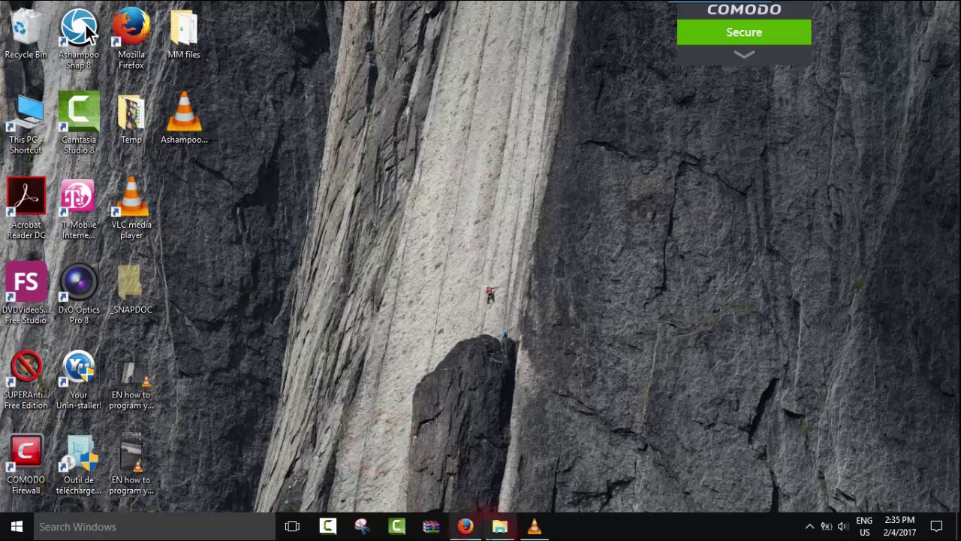
# Play the sideways recording in VLC, skip ahead to about 00:42, then close VLC with Alt+F4.
pyautogui.click(531, 527)
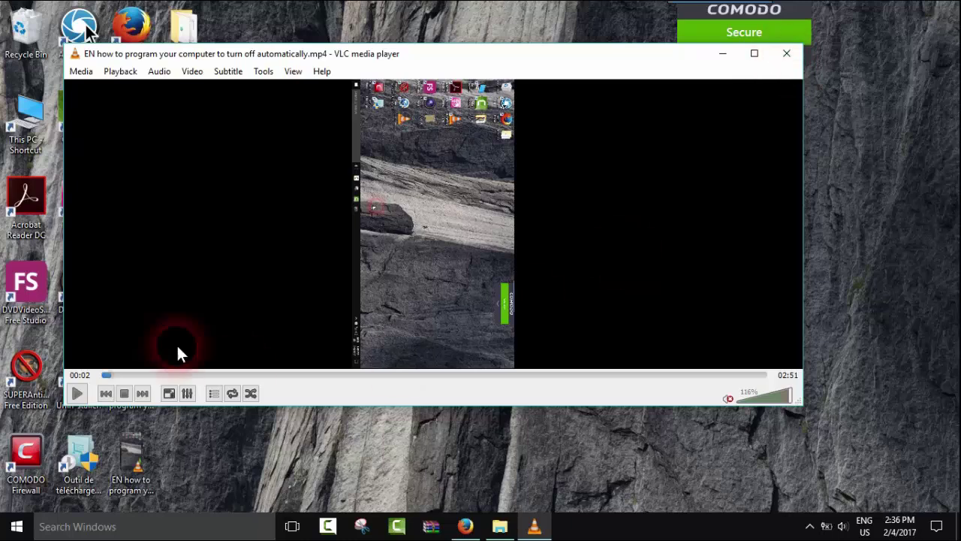
pyautogui.click(75, 393)
pyautogui.click(267, 375)
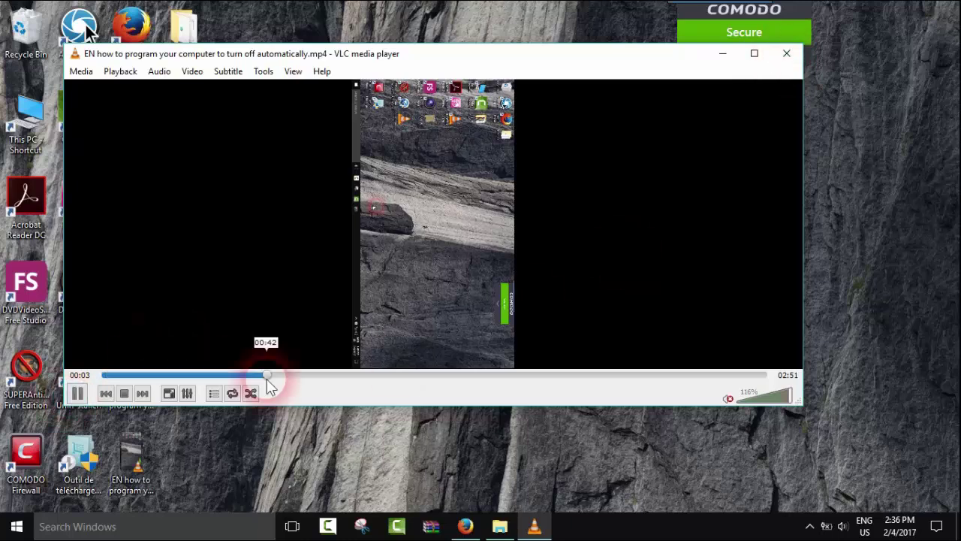
pyautogui.hotkey('alt', 'F4')
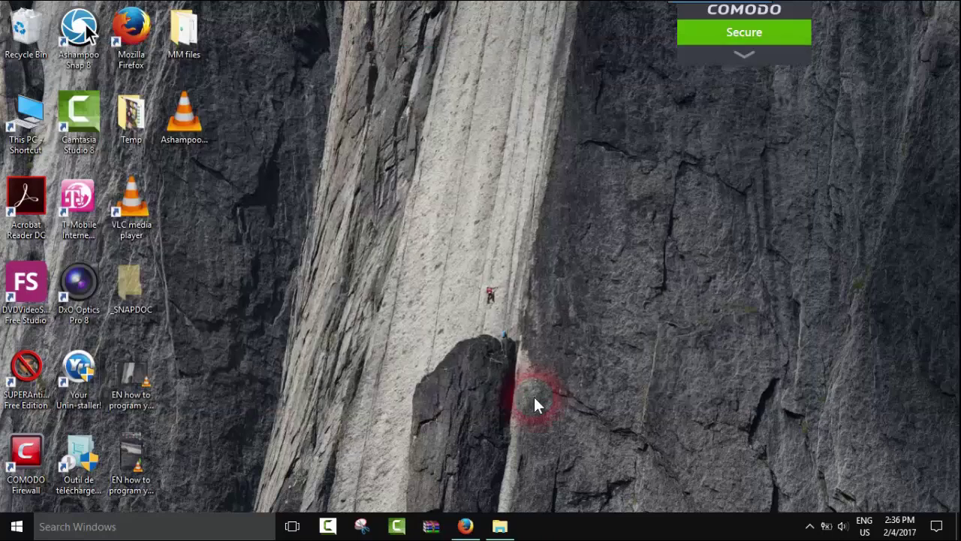
# On the DVDVideoSoft tab, follow Free Studio's 'Download all in one pack' link, then minimize Firefox.
pyautogui.click(466, 526)
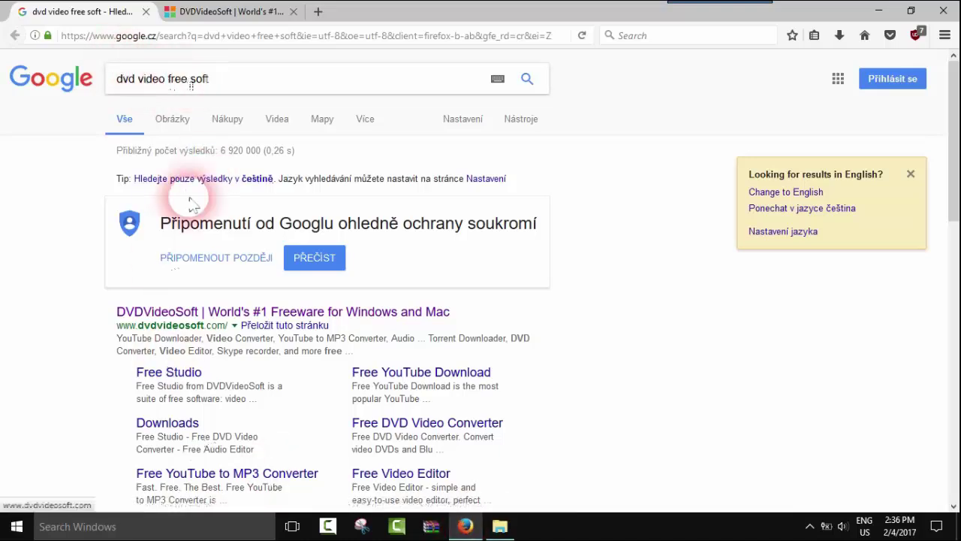
pyautogui.hotkey('ctrl', 'Tab')
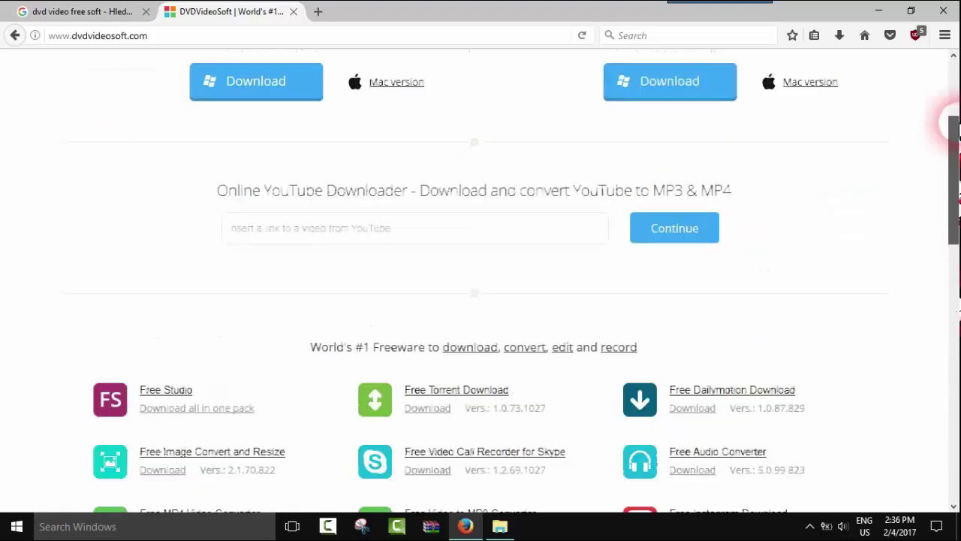
pyautogui.moveTo(955, 184); pyautogui.dragTo(950, 71)
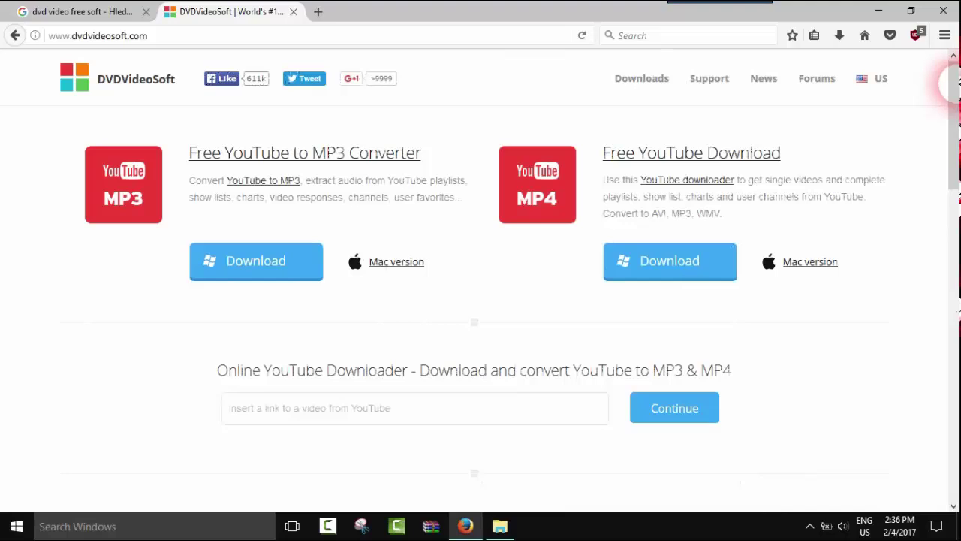
pyautogui.click(889, 9)
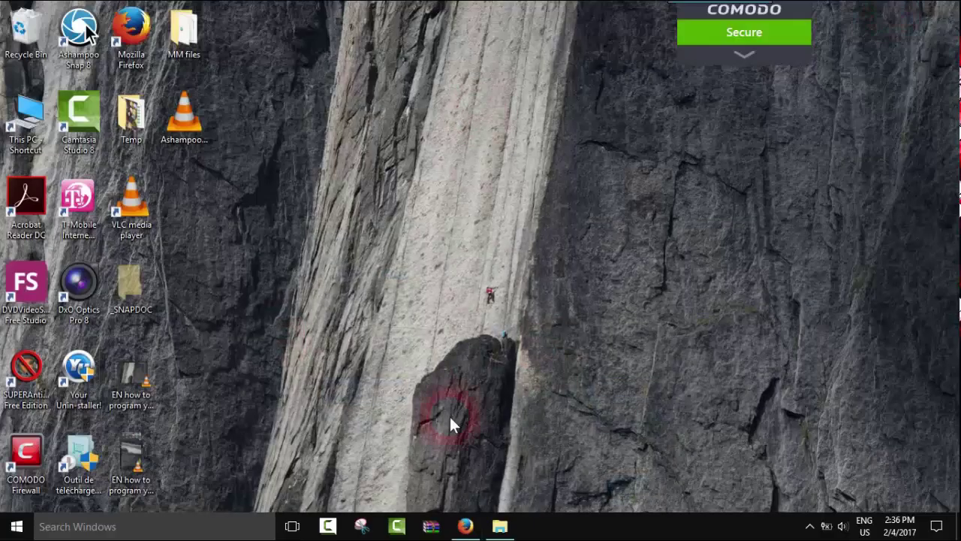
pyautogui.click(466, 525)
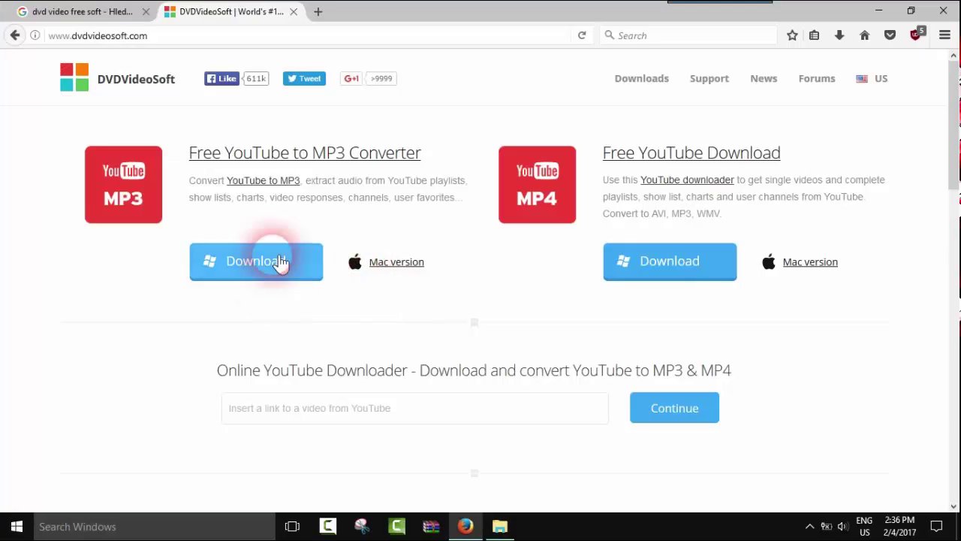
pyautogui.moveTo(952, 142); pyautogui.dragTo(951, 253)
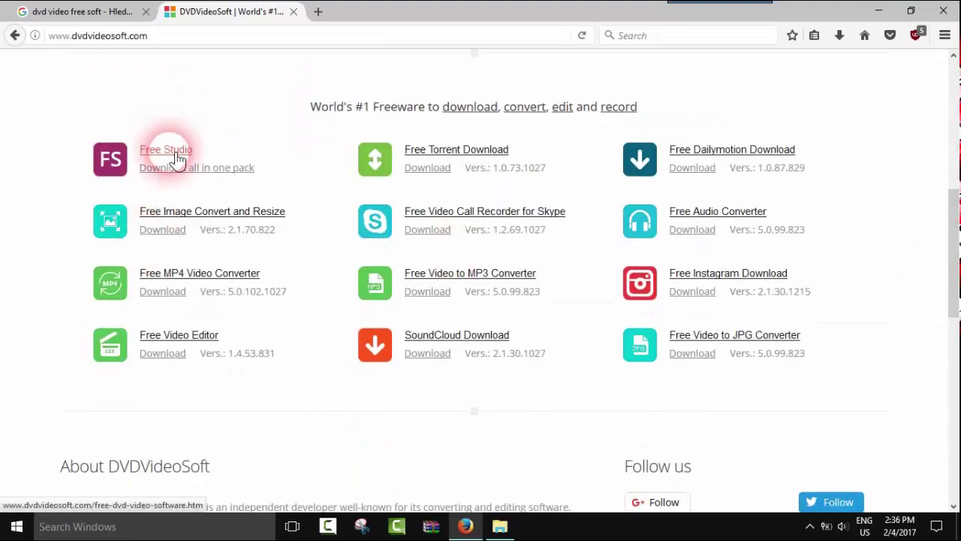
pyautogui.click(182, 175)
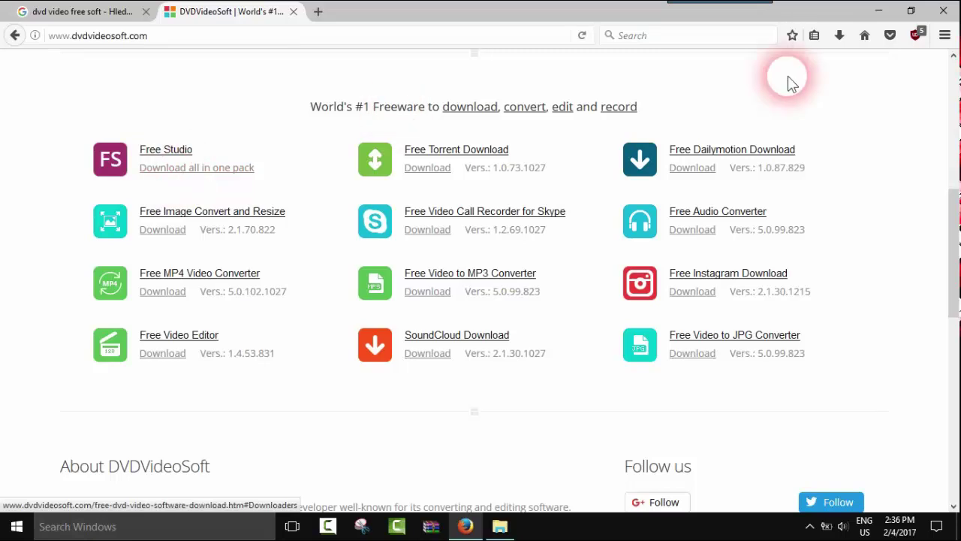
pyautogui.click(871, 11)
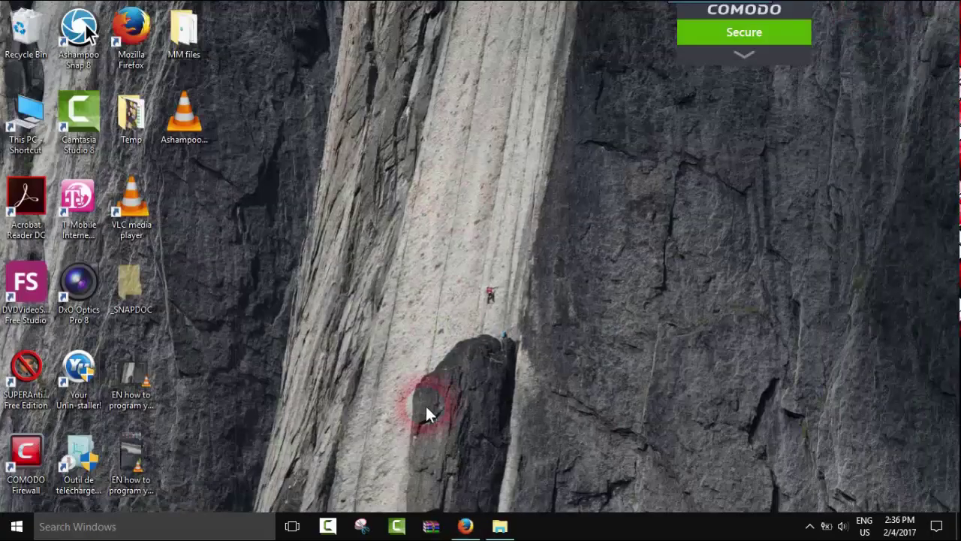
# Launch Free Studio from the desktop and show its Edit tools group.
pyautogui.click(39, 290)
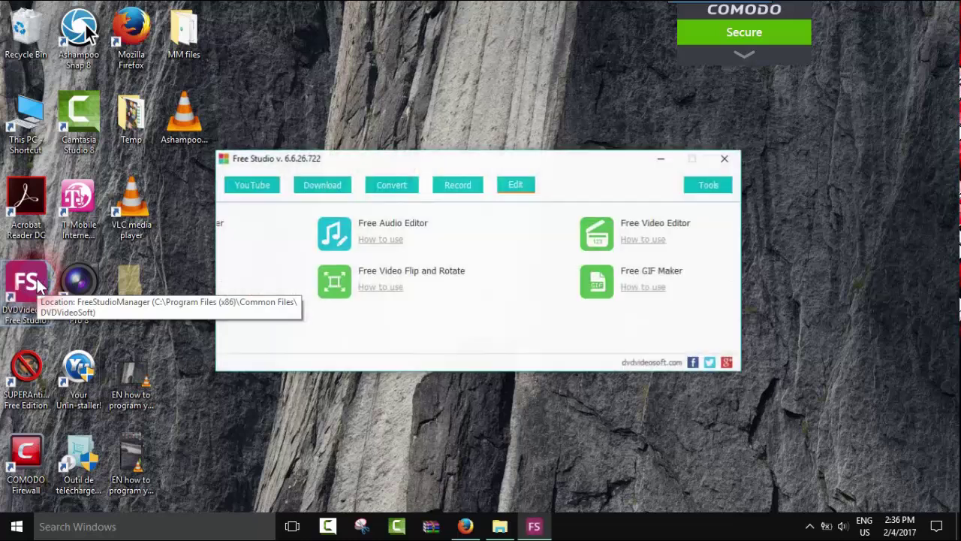
pyautogui.click(253, 186)
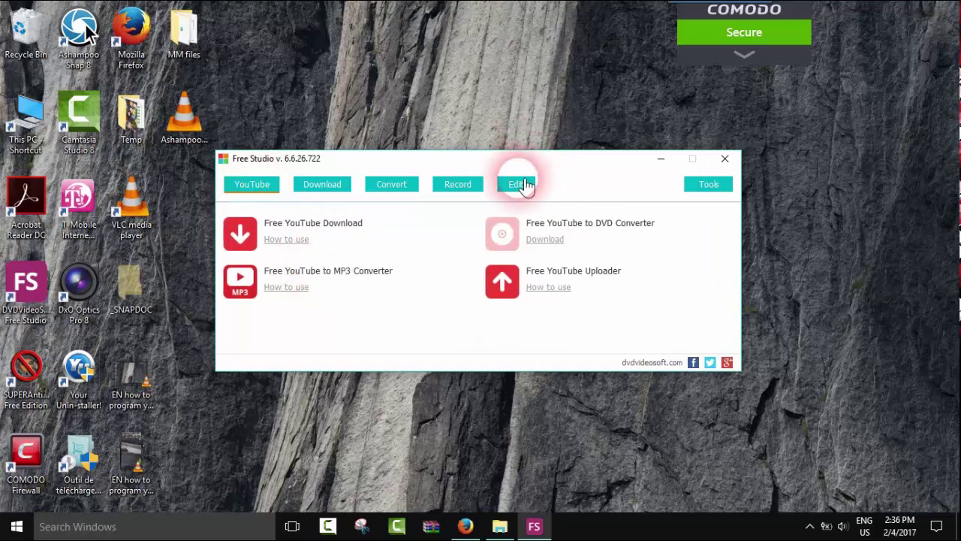
pyautogui.click(515, 185)
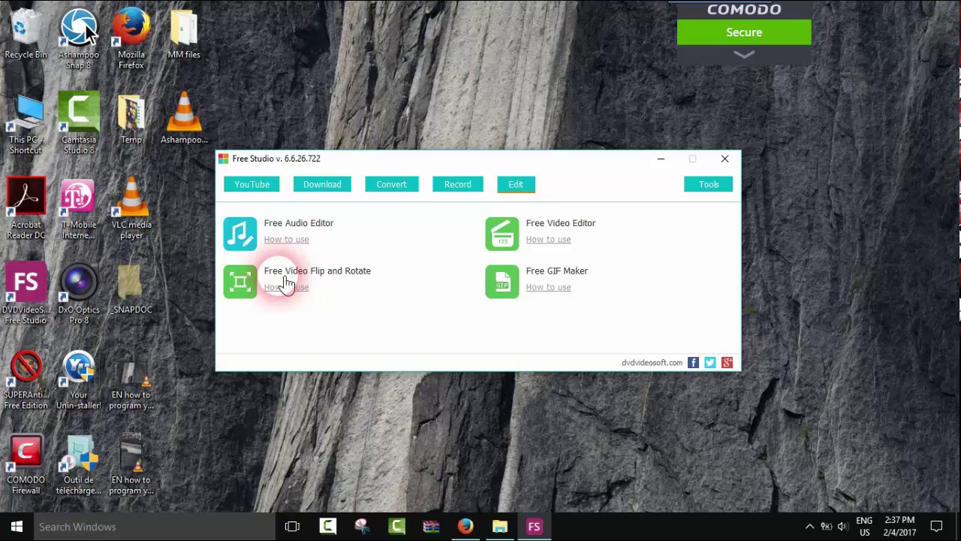
# Open Free Video Flip and Rotate and drag the 'EN how to program…' video into it.
pyautogui.click(360, 277)
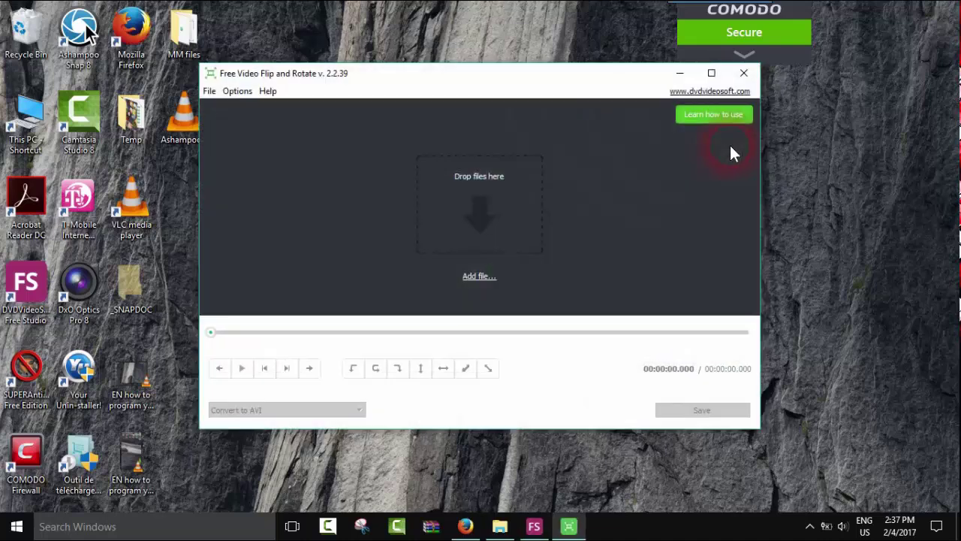
pyautogui.click(140, 448)
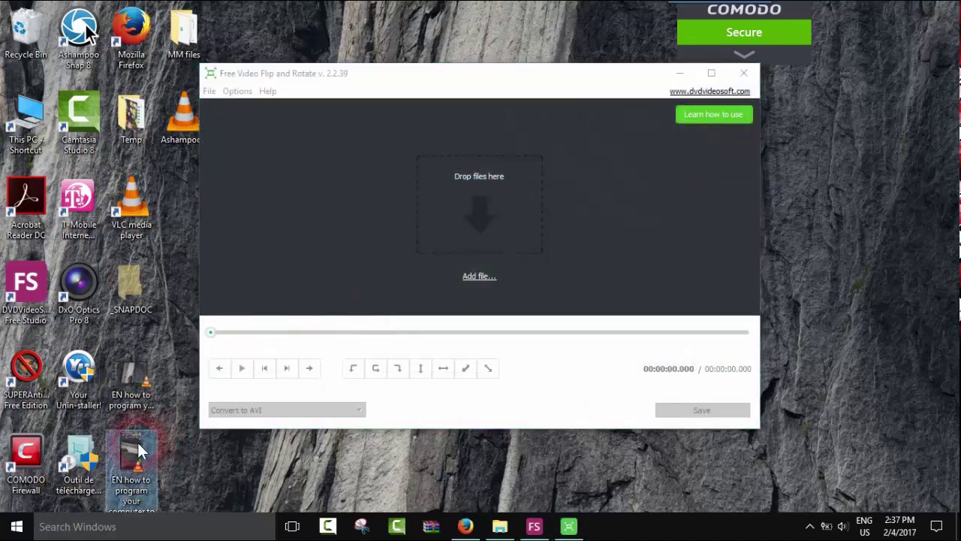
pyautogui.moveTo(138, 449); pyautogui.dragTo(439, 199)
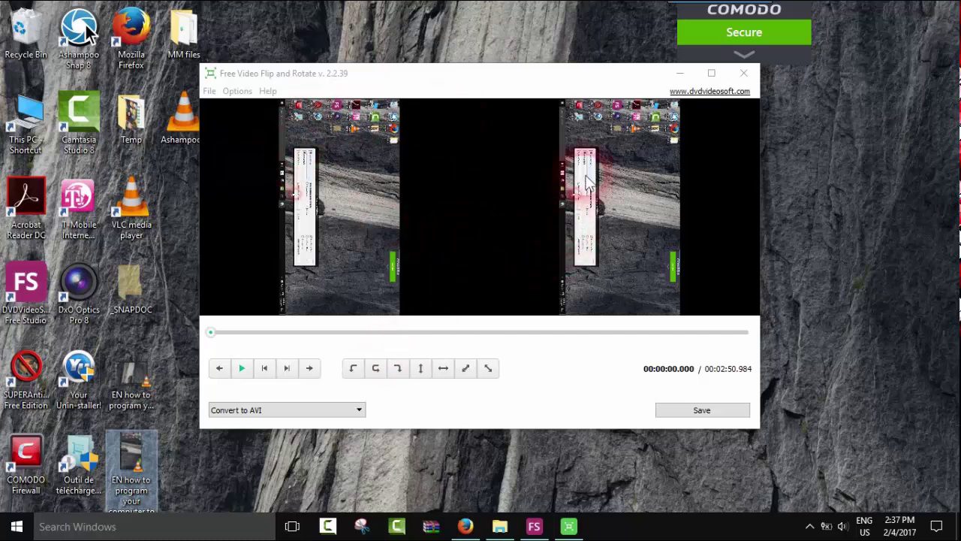
pyautogui.click(398, 366)
# Rotate the video 90° counter-clockwise to upright and show the 'Convert to AVI' format list.
pyautogui.click(354, 369)
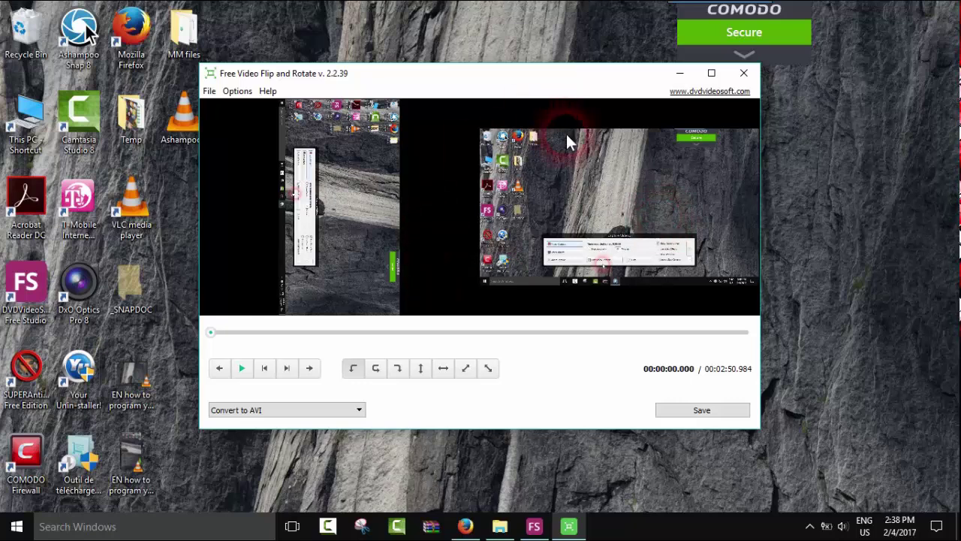
pyautogui.click(395, 366)
pyautogui.click(298, 413)
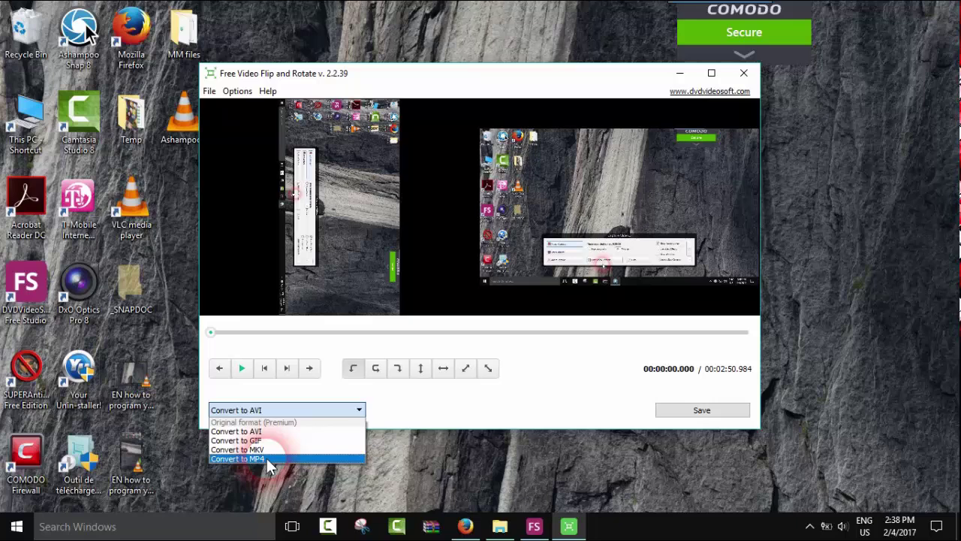
# Set the output format to Convert to MP4.
pyautogui.click(266, 458)
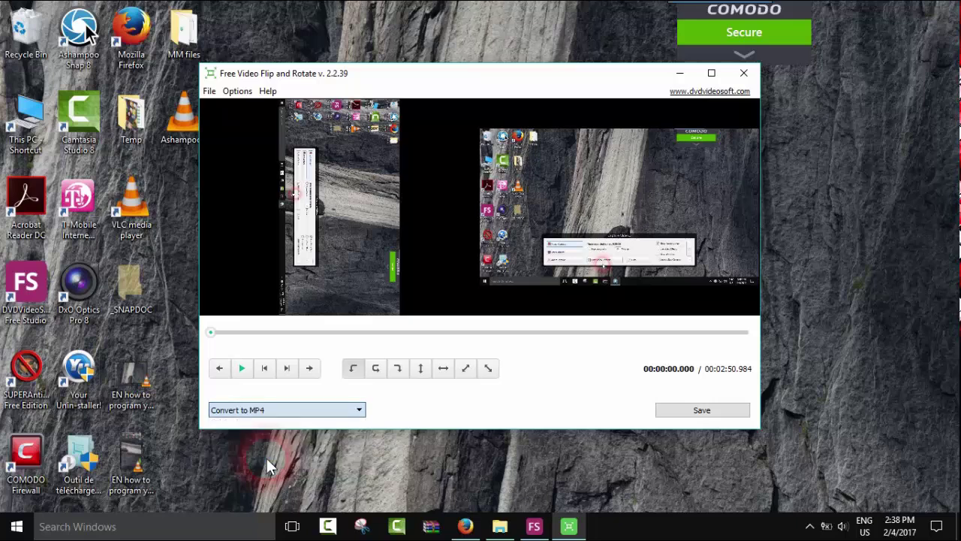
pyautogui.click(301, 415)
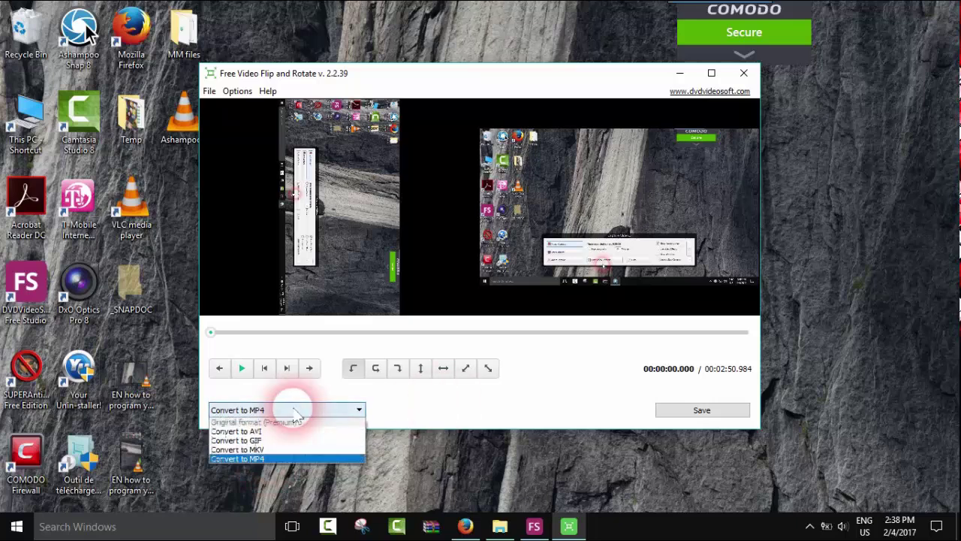
pyautogui.click(280, 460)
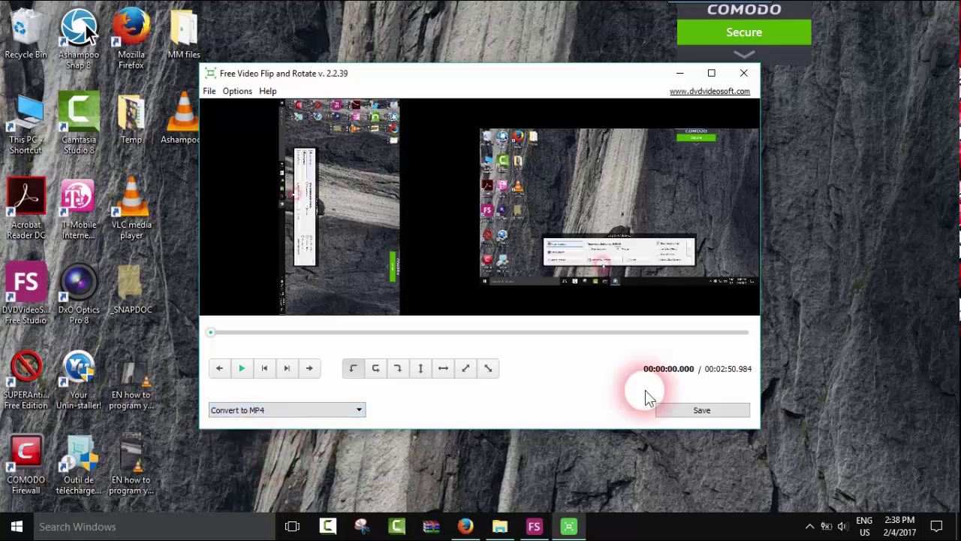
# Save with the MP4 MPEG-4; AAC preset, start the conversion, then close the program.
pyautogui.click(681, 414)
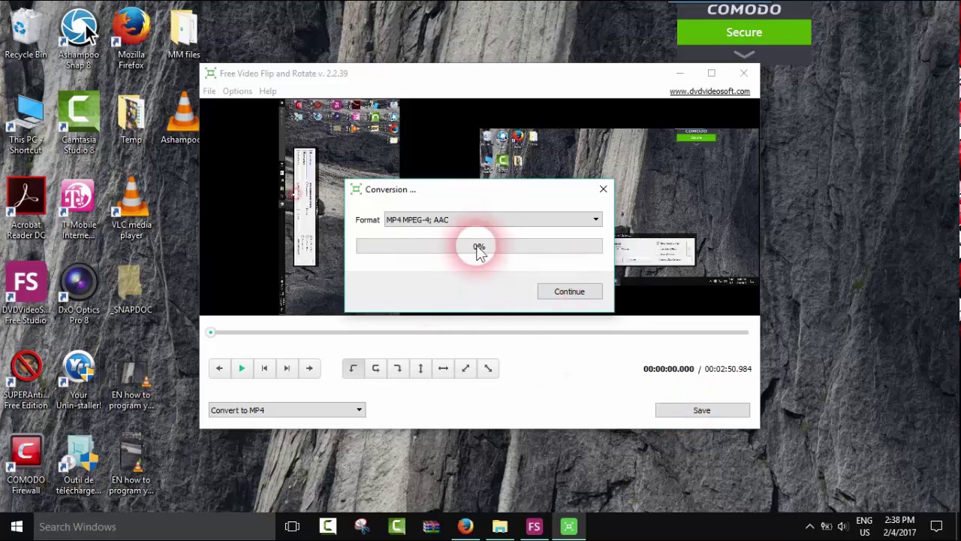
pyautogui.click(453, 221)
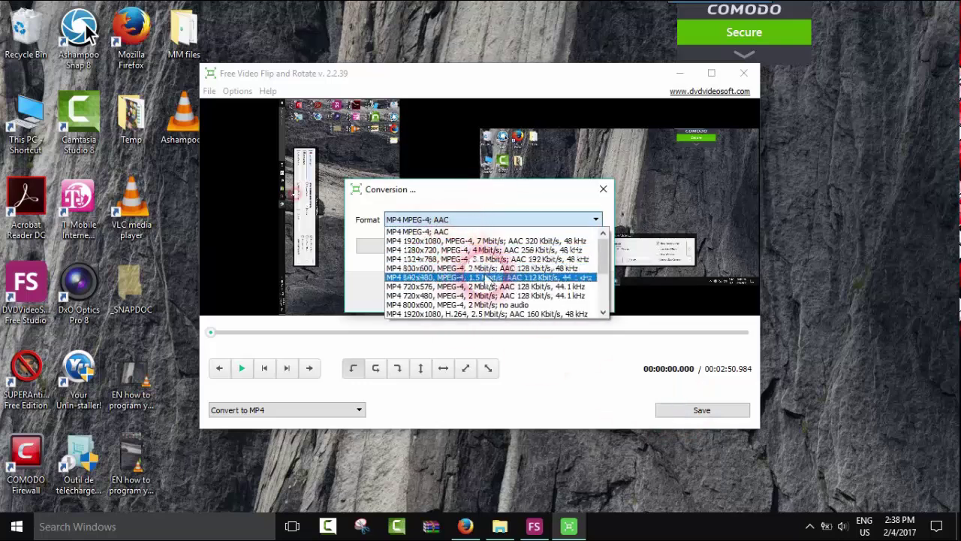
pyautogui.moveTo(606, 262); pyautogui.dragTo(604, 237)
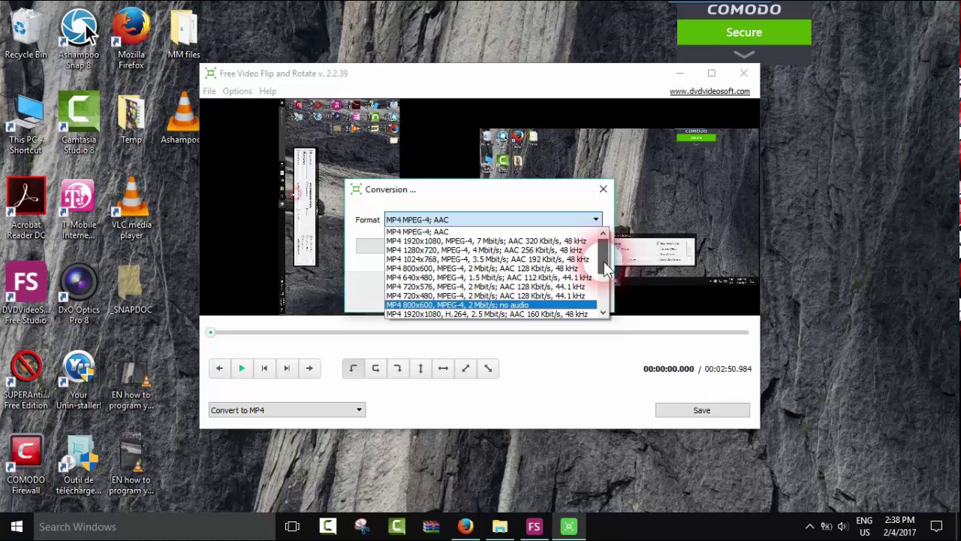
pyautogui.moveTo(604, 262); pyautogui.dragTo(395, 210)
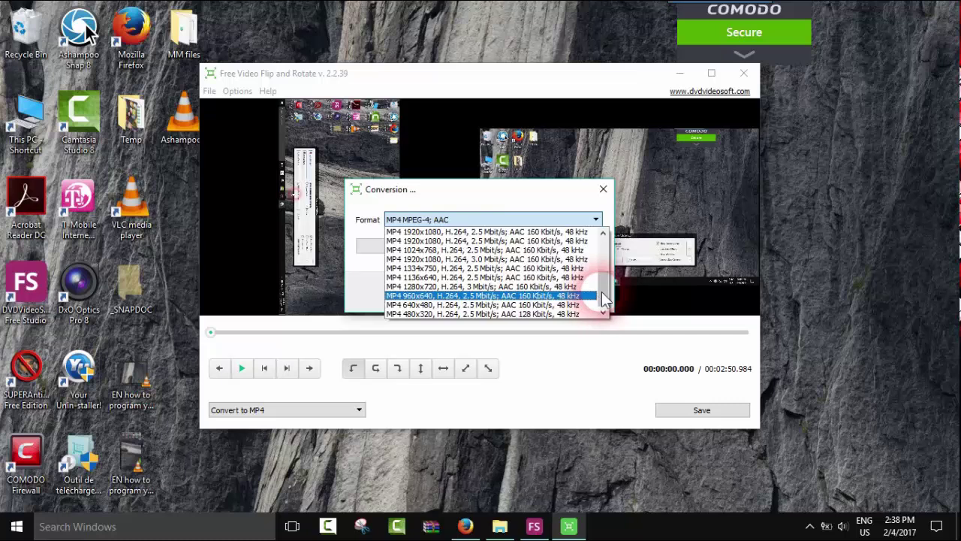
pyautogui.moveTo(605, 300); pyautogui.dragTo(610, 201)
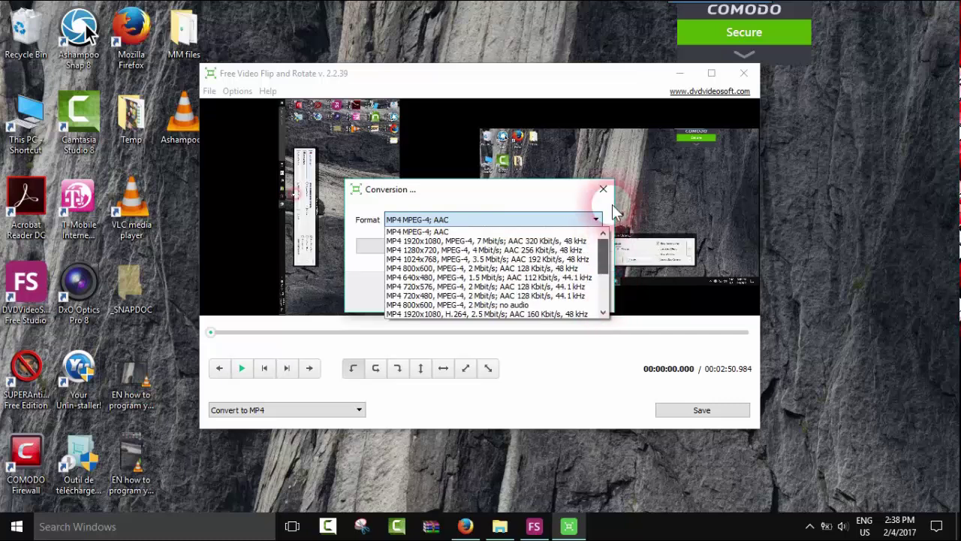
pyautogui.click(458, 233)
pyautogui.click(552, 291)
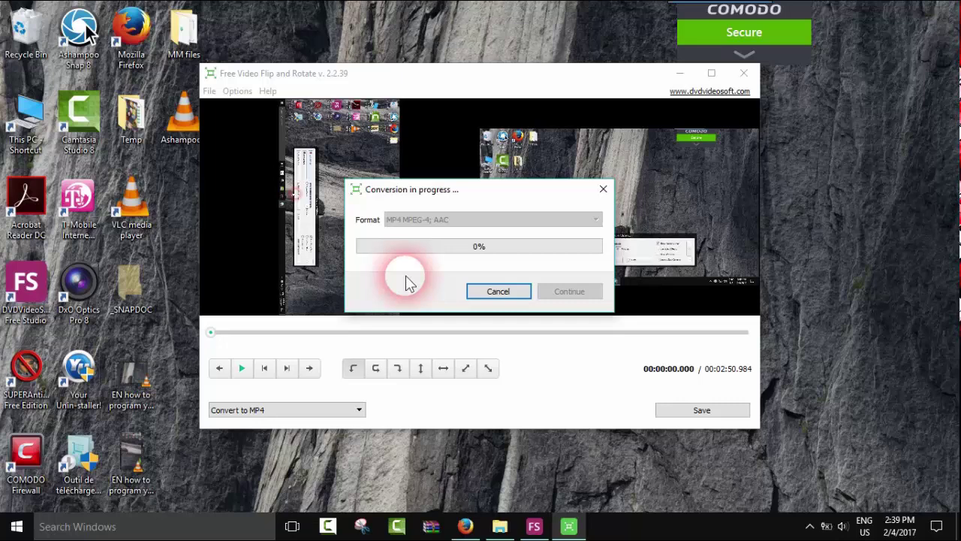
pyautogui.click(504, 410)
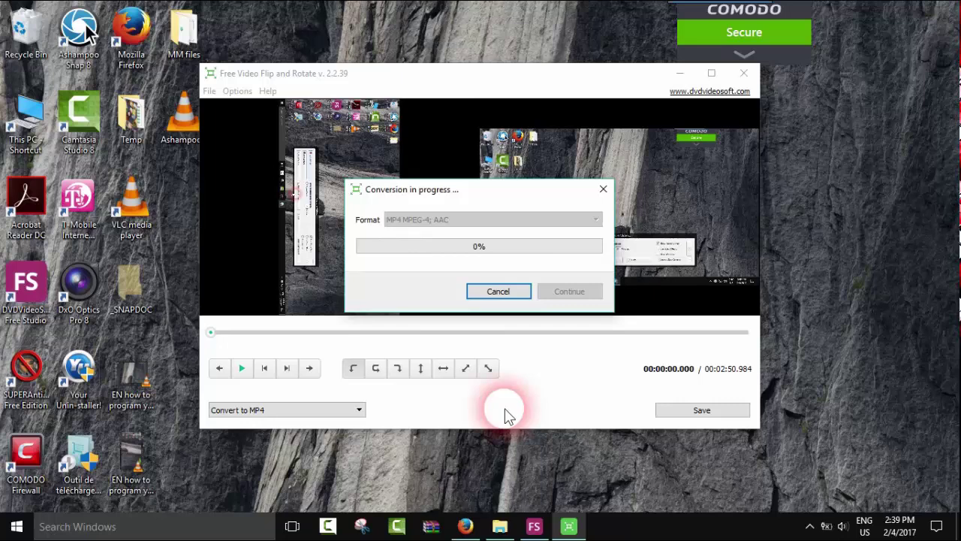
pyautogui.click(582, 201)
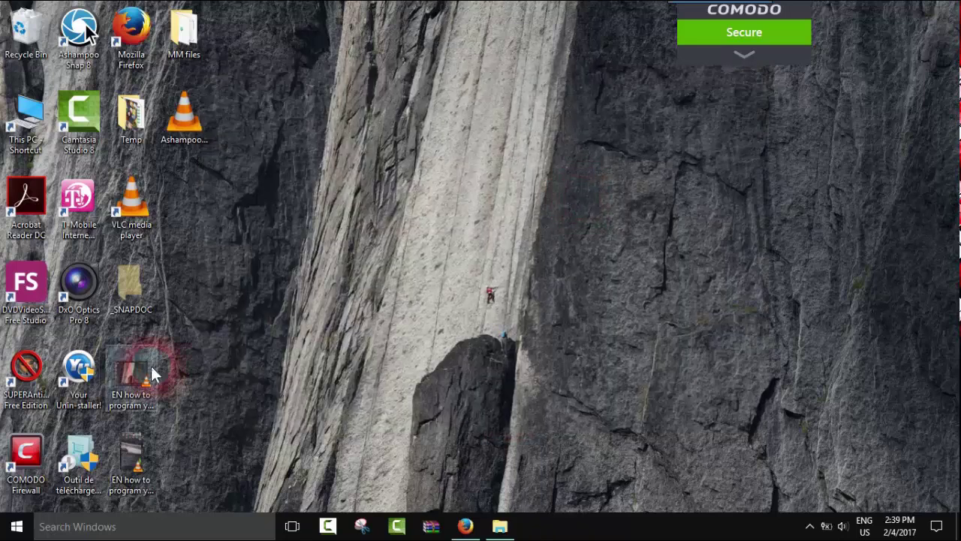
# Move the converted video to mid-desktop and play it in VLC from its context menu.
pyautogui.moveTo(151, 365); pyautogui.dragTo(399, 117)
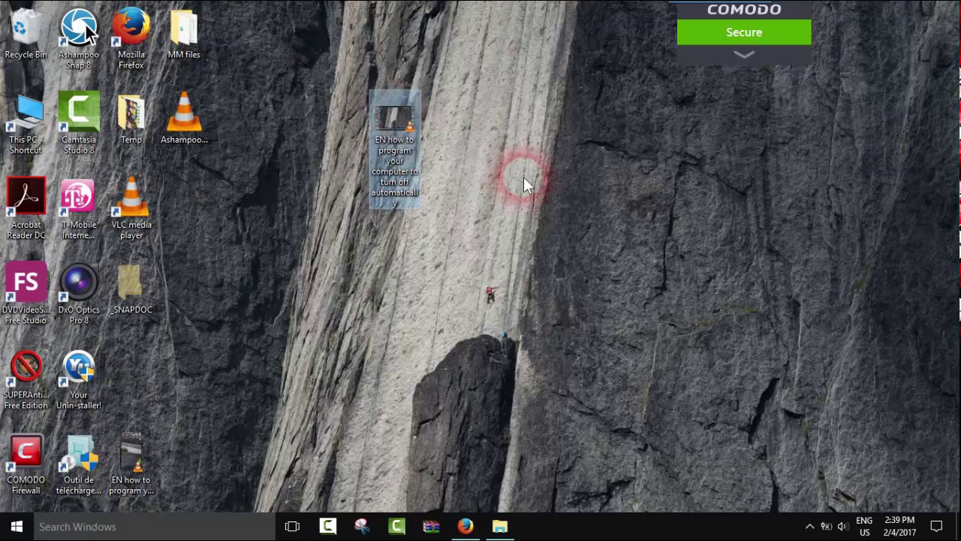
pyautogui.click(524, 176)
pyautogui.click(408, 121)
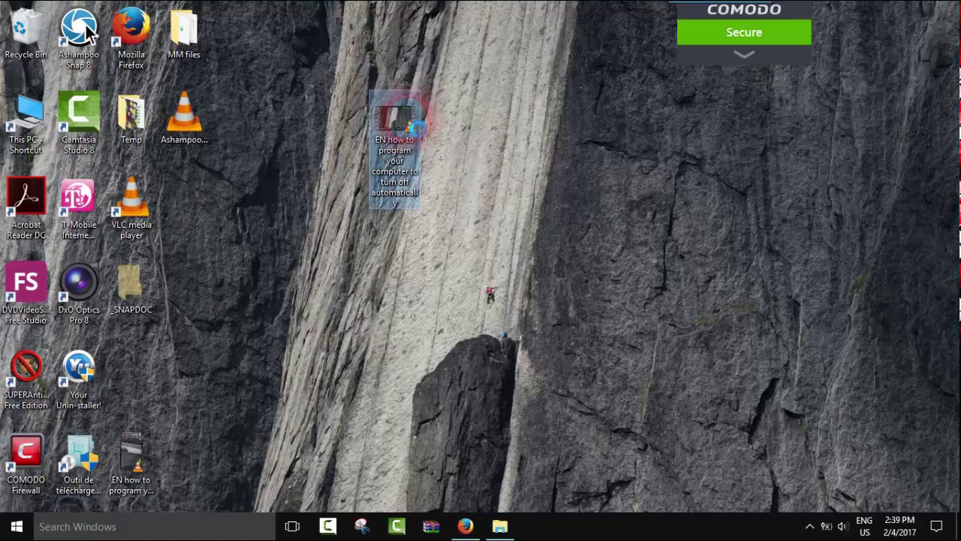
pyautogui.rightClick(409, 120)
pyautogui.click(433, 136)
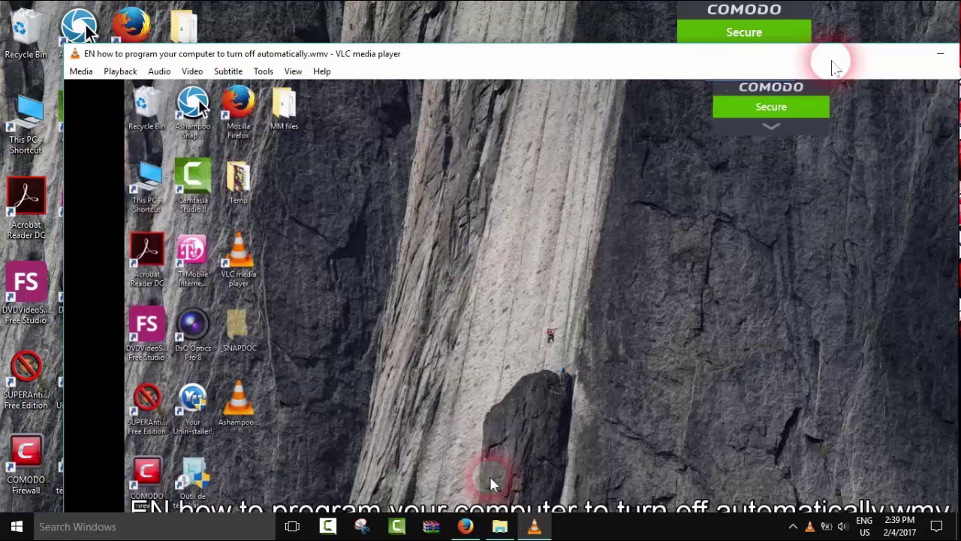
# Shrink the VLC window, mute the sound, and skip ahead to about 02:37.
pyautogui.moveTo(64, 46)
pyautogui.mouseDown()
pyautogui.moveTo(594, 214)
pyautogui.moveTo(249, 73)
pyautogui.mouseUp()
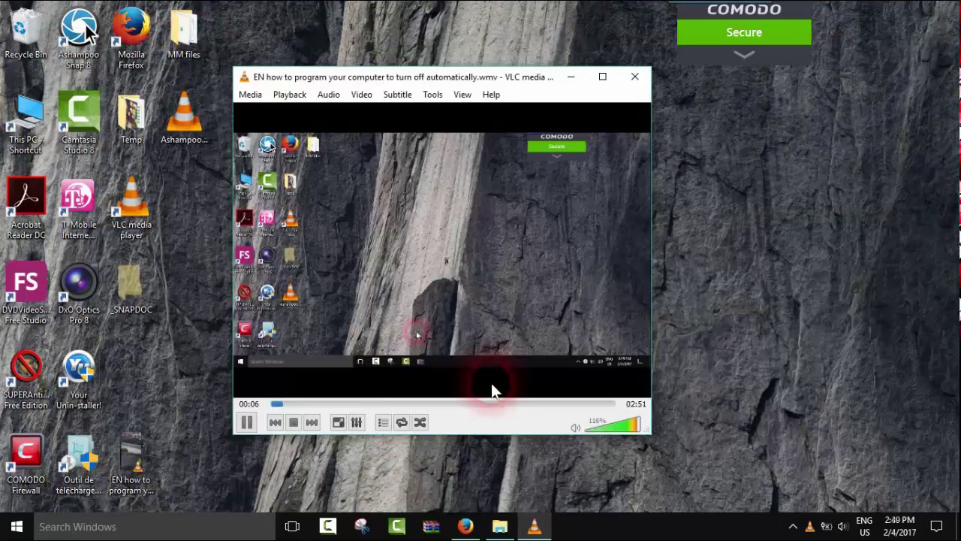
pyautogui.click(575, 427)
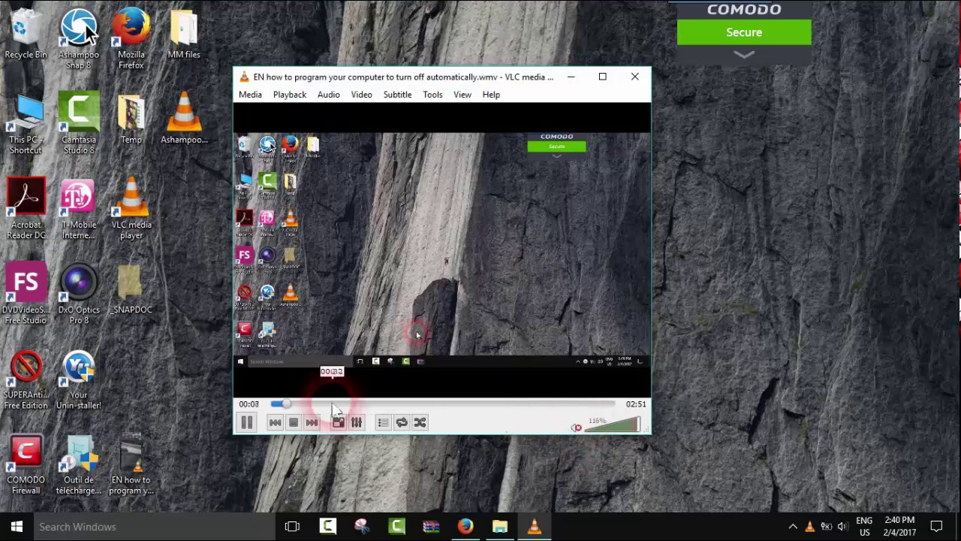
pyautogui.click(419, 404)
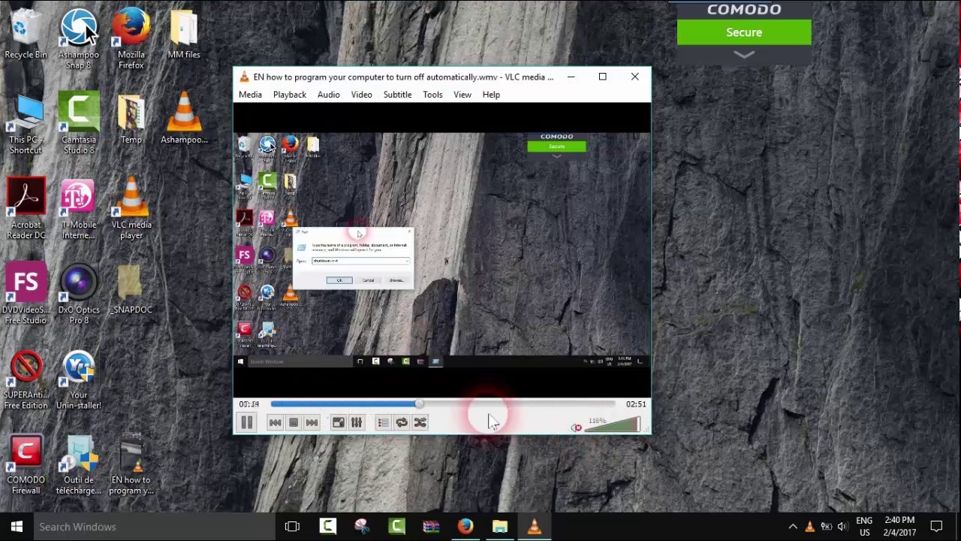
pyautogui.click(532, 404)
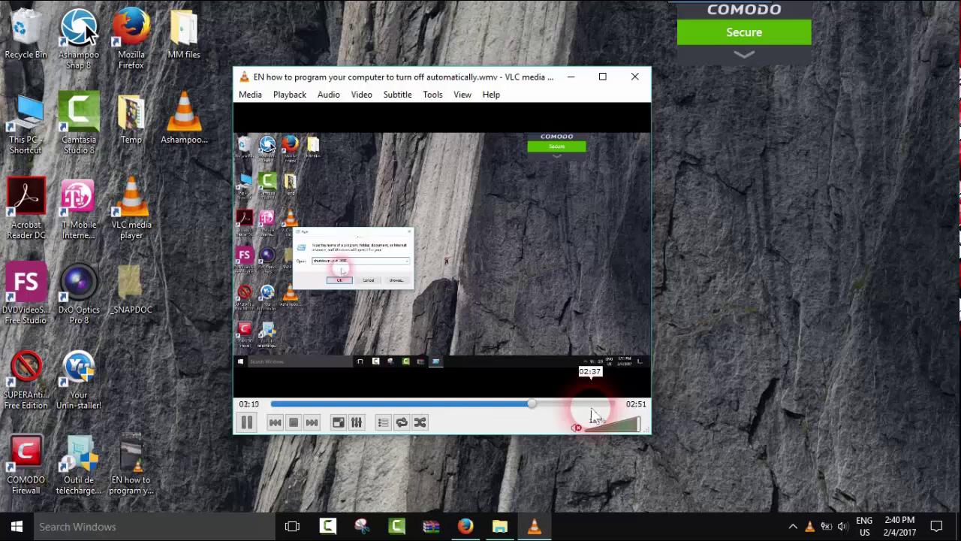
pyautogui.click(590, 404)
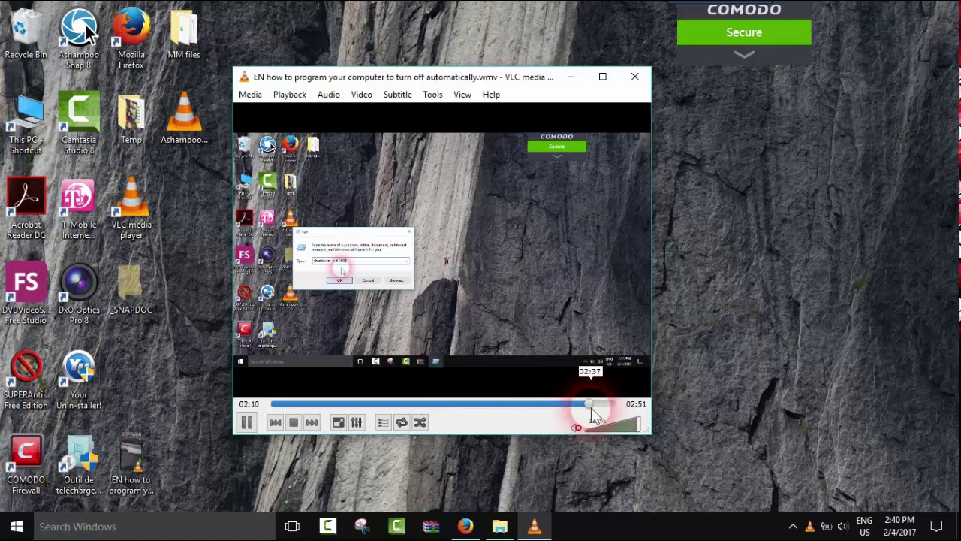
pyautogui.click(633, 85)
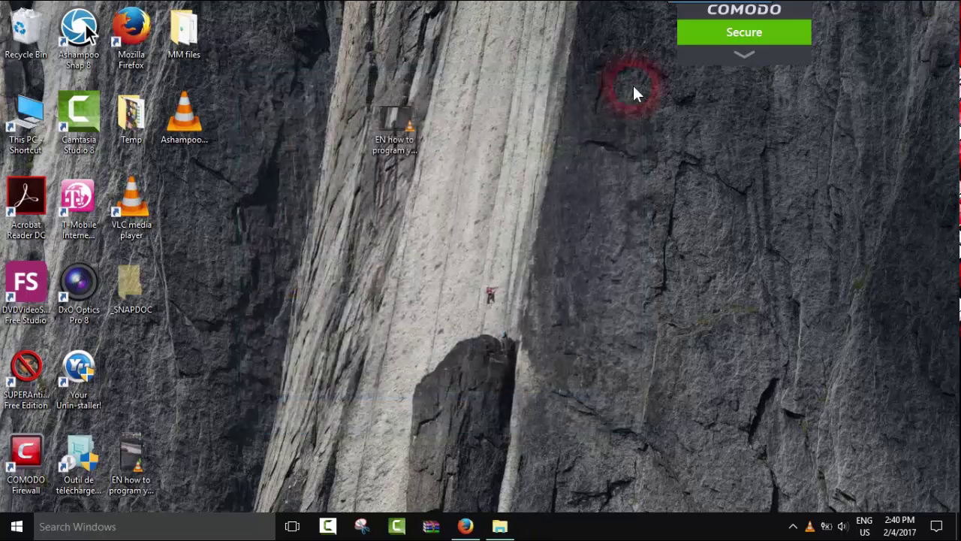